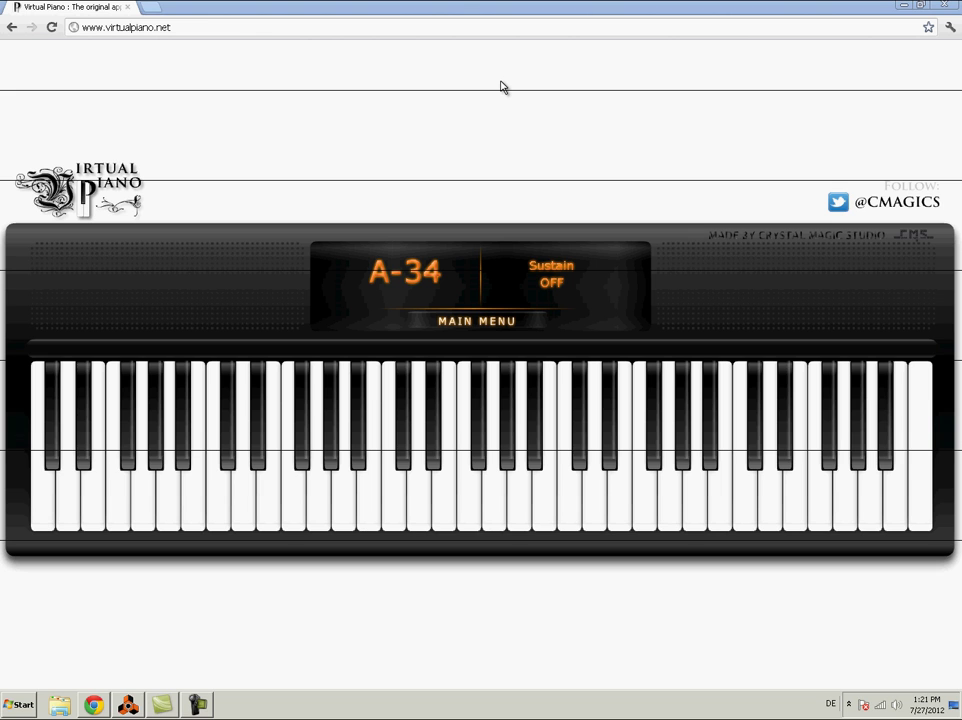
# Step: Play the lowest C on the virtual piano and try a few nearby low notes, including F, G and A
pyautogui.click(43, 507)
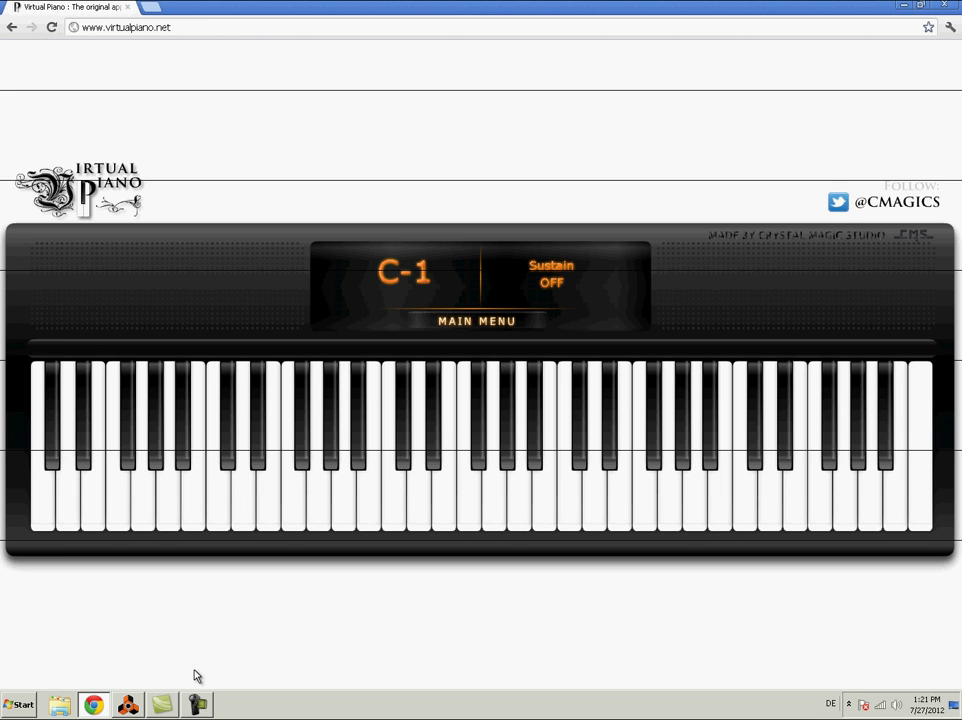
pyautogui.press('4')
pyautogui.press('5')
pyautogui.press('6')
pyautogui.press('4')
pyautogui.press('a')
pyautogui.press('6')
# Step: Play the C major scale upward on the white keys from C-1 to C-13
pyautogui.press('1')
pyautogui.press('2')
pyautogui.press('3')
pyautogui.press('4')
pyautogui.press('5')
pyautogui.press('6')
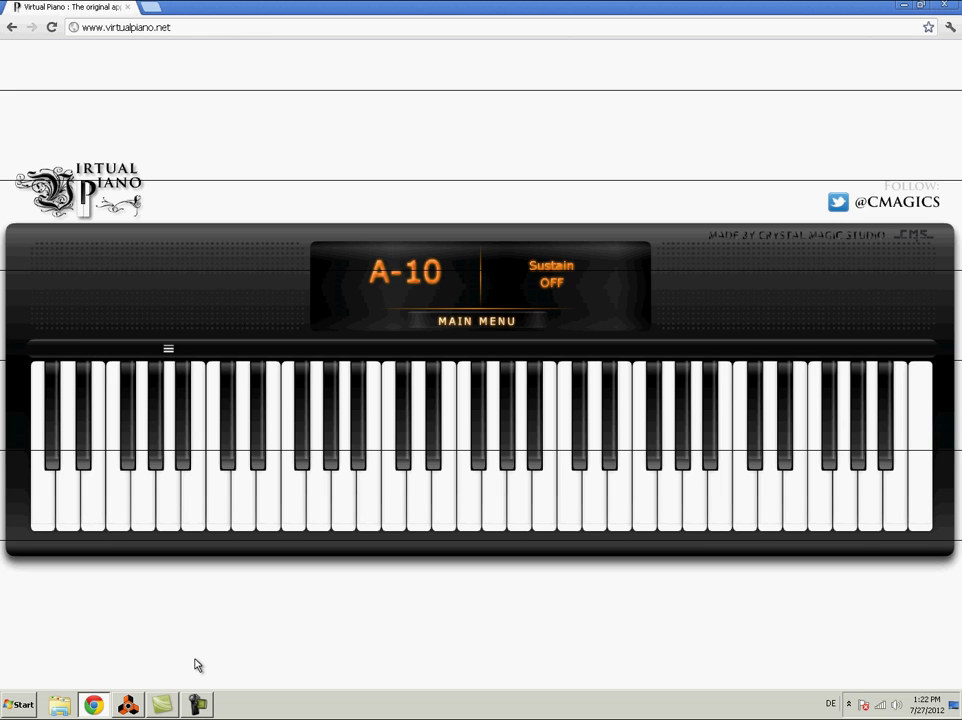
pyautogui.press('7')
pyautogui.press('8')
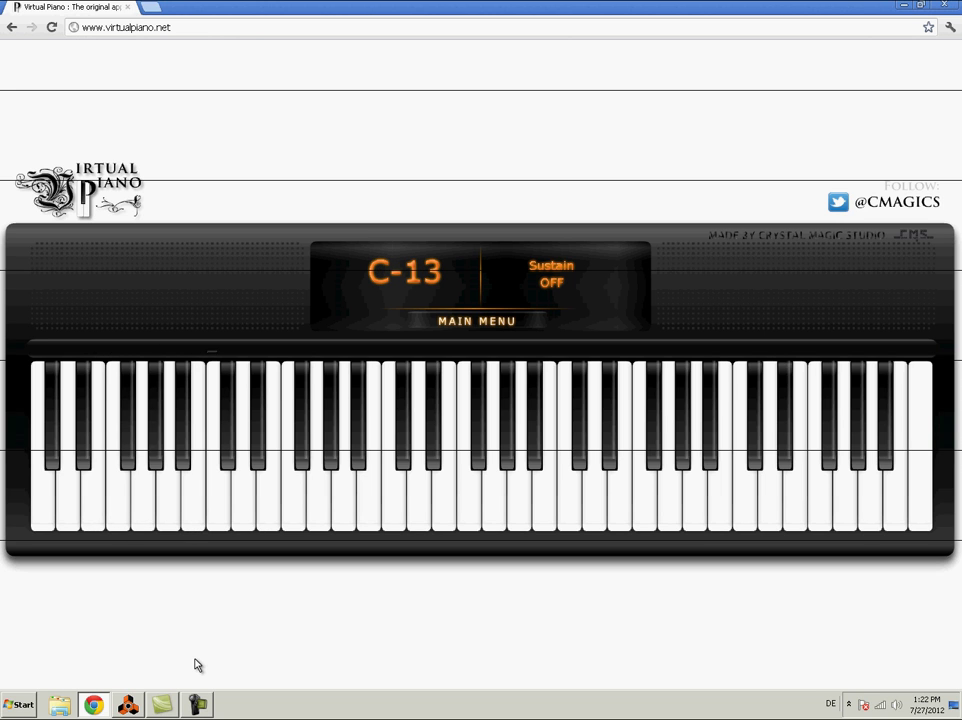
# Step: Play the C major scale back down from C-13 to C-1
pyautogui.press('8')
pyautogui.press('7')
pyautogui.press('6')
pyautogui.press('5')
pyautogui.press('4')
pyautogui.press('3')
pyautogui.press('2')
pyautogui.press('1')
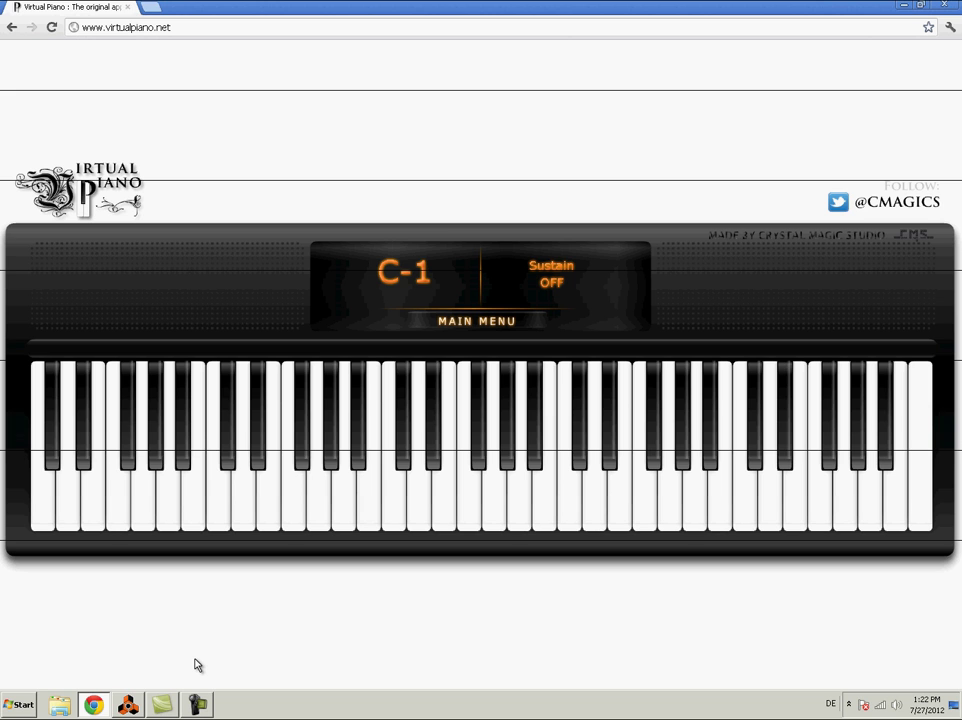
# Step: Play the A minor scale upward on the white keys from A-22 to A-34
pyautogui.click(344, 485)
pyautogui.press('e')
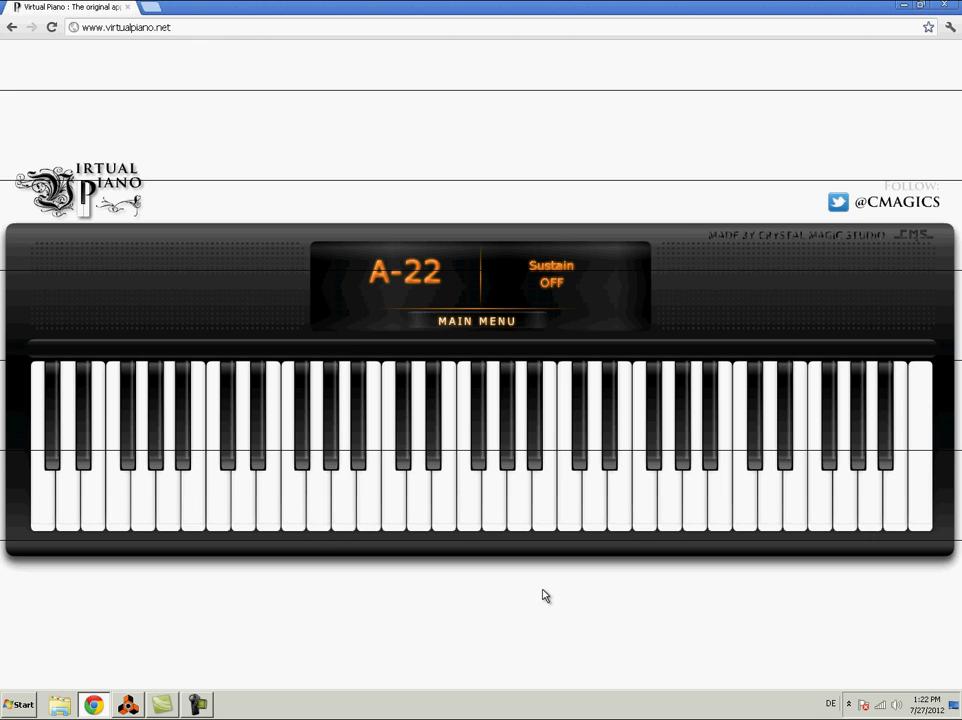
pyautogui.press('e')
pyautogui.press('r')
pyautogui.press('t')
pyautogui.press('y')
pyautogui.press('u')
pyautogui.press('i')
pyautogui.press('o')
pyautogui.press('p')
# Step: Play the A minor scale back down from A-34 to A-22
pyautogui.press('p')
pyautogui.press('o')
pyautogui.press('i')
pyautogui.press('u')
pyautogui.press('y')
pyautogui.press('t')
pyautogui.press('r')
pyautogui.press('e')
pyautogui.click(128, 704)
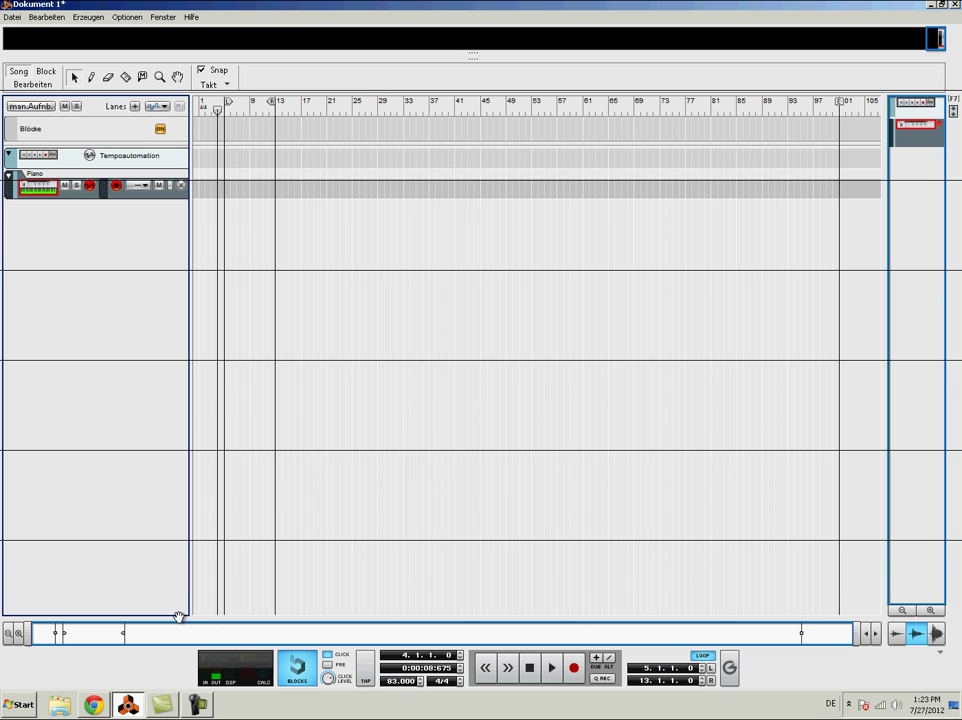
pyautogui.click(100, 704)
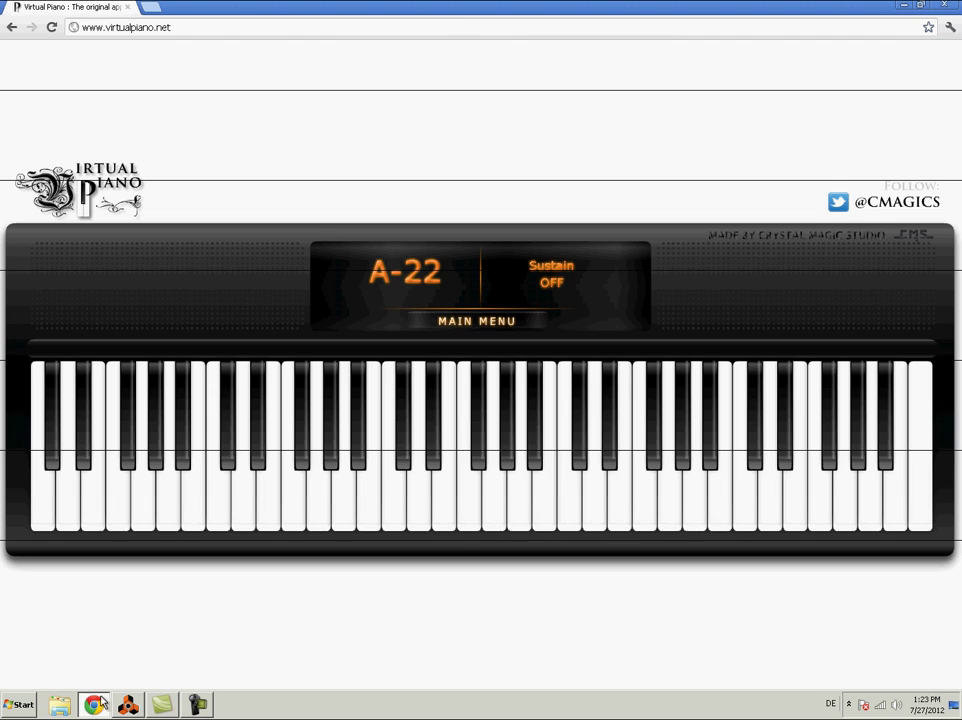
# Step: Play a melody that alternates A-34 with E-41, D-39, C-37 and B-36
pyautogui.click(524, 486)
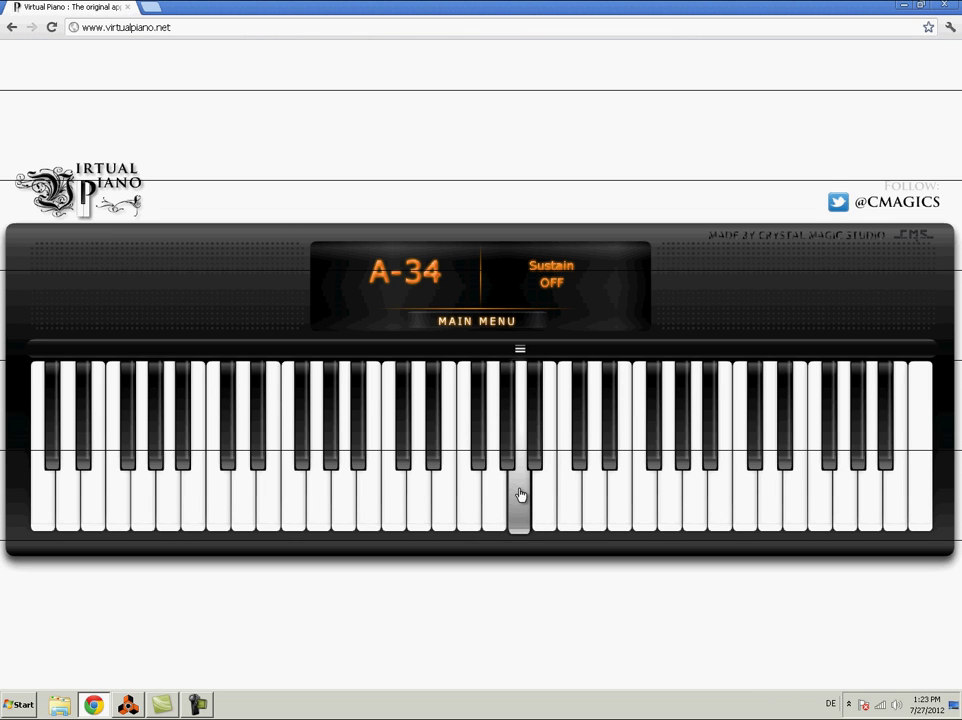
pyautogui.click(616, 505)
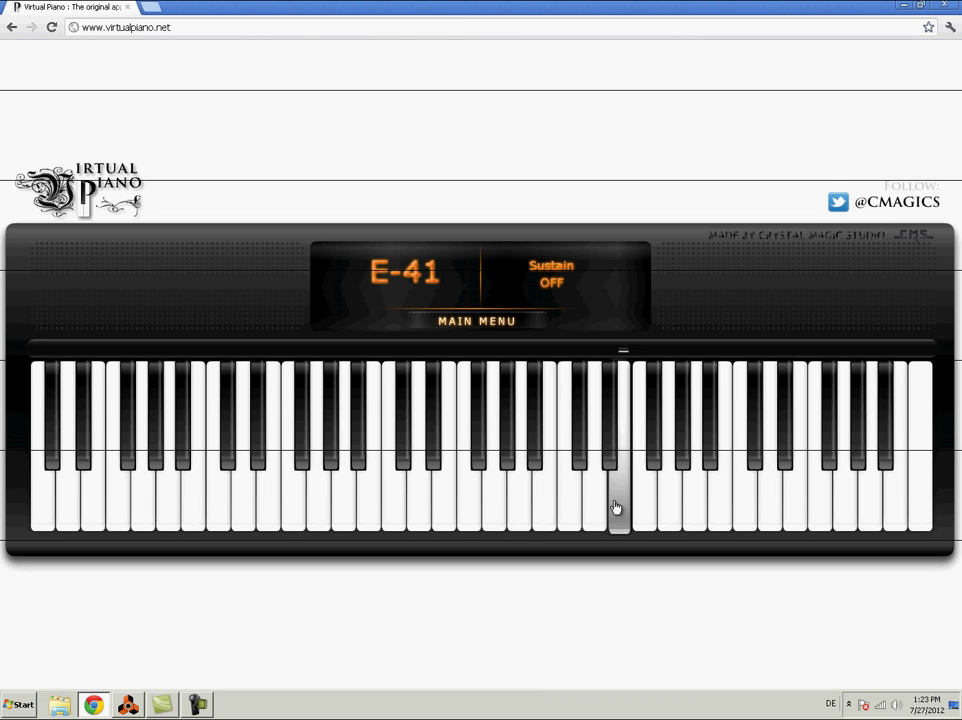
pyautogui.click(518, 494)
pyautogui.click(597, 502)
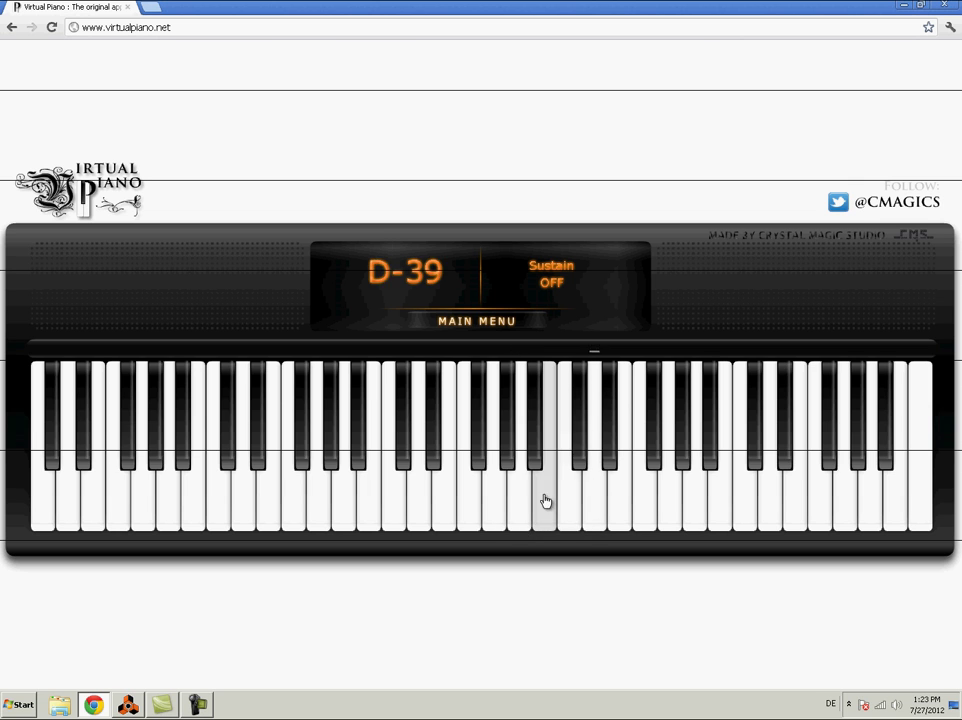
pyautogui.click(528, 500)
pyautogui.click(570, 506)
pyautogui.click(522, 506)
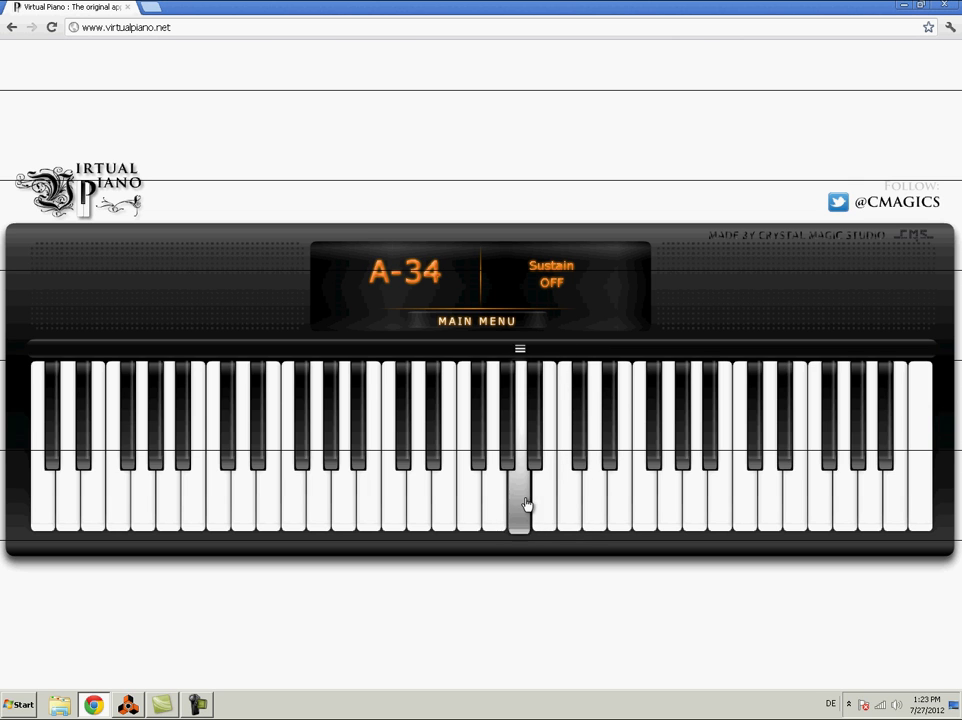
pyautogui.click(546, 508)
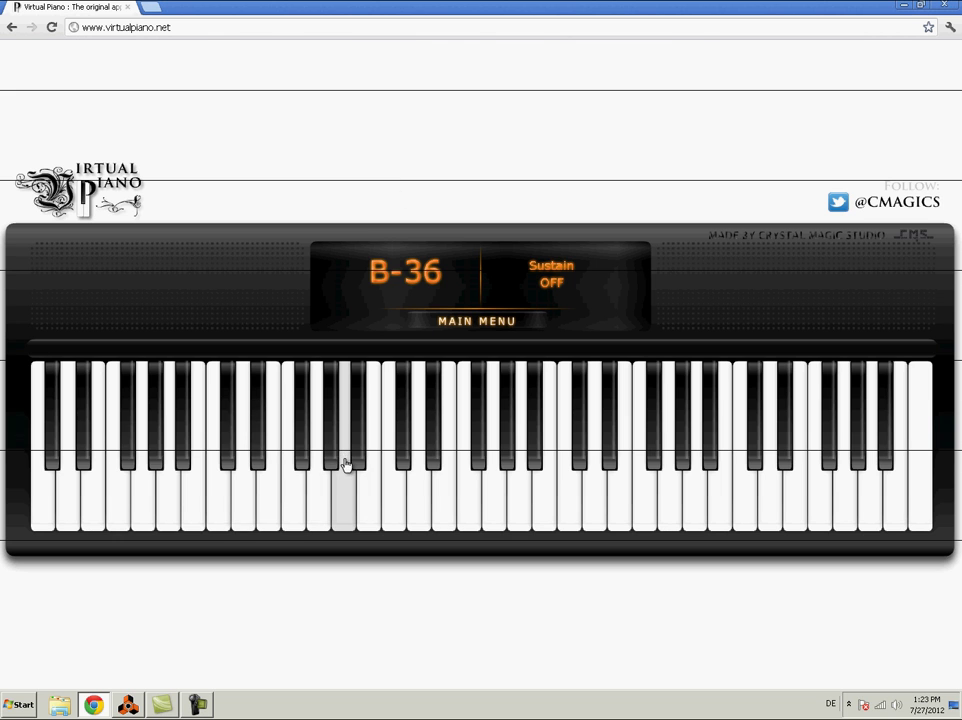
# Step: Play the bass line A-10, F-6, D-3 and F-6 at the low end of the keyboard
pyautogui.click(171, 496)
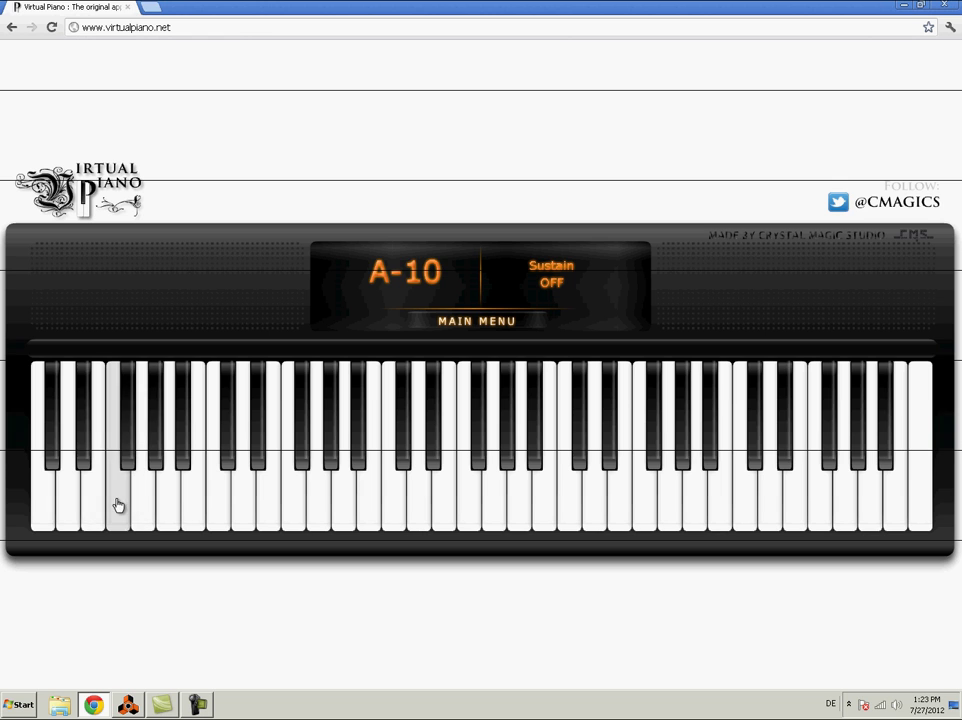
pyautogui.click(117, 505)
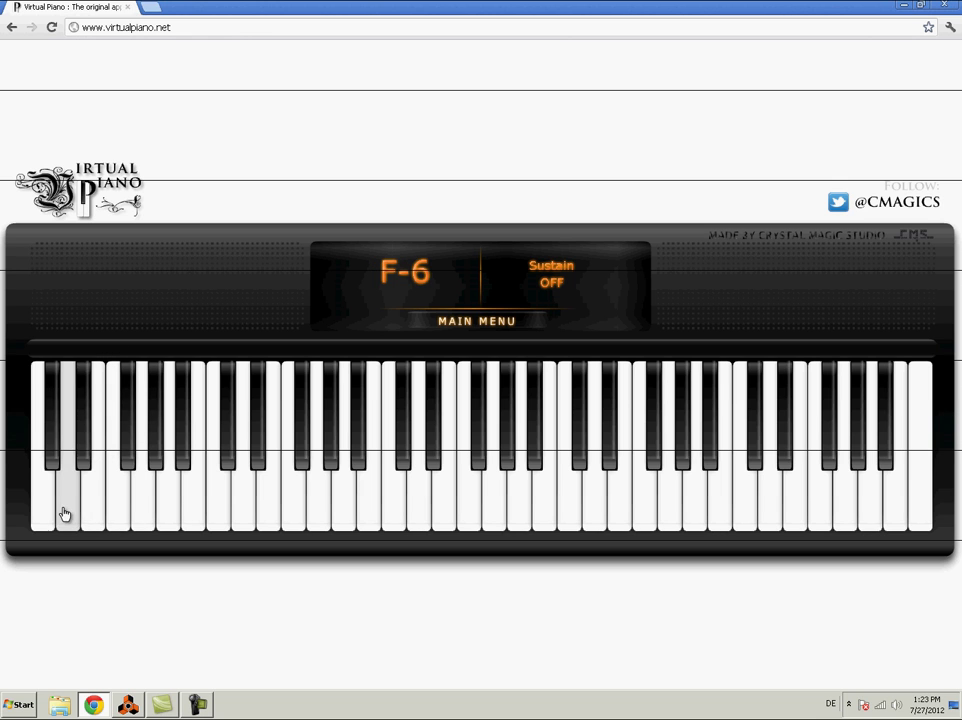
pyautogui.click(67, 513)
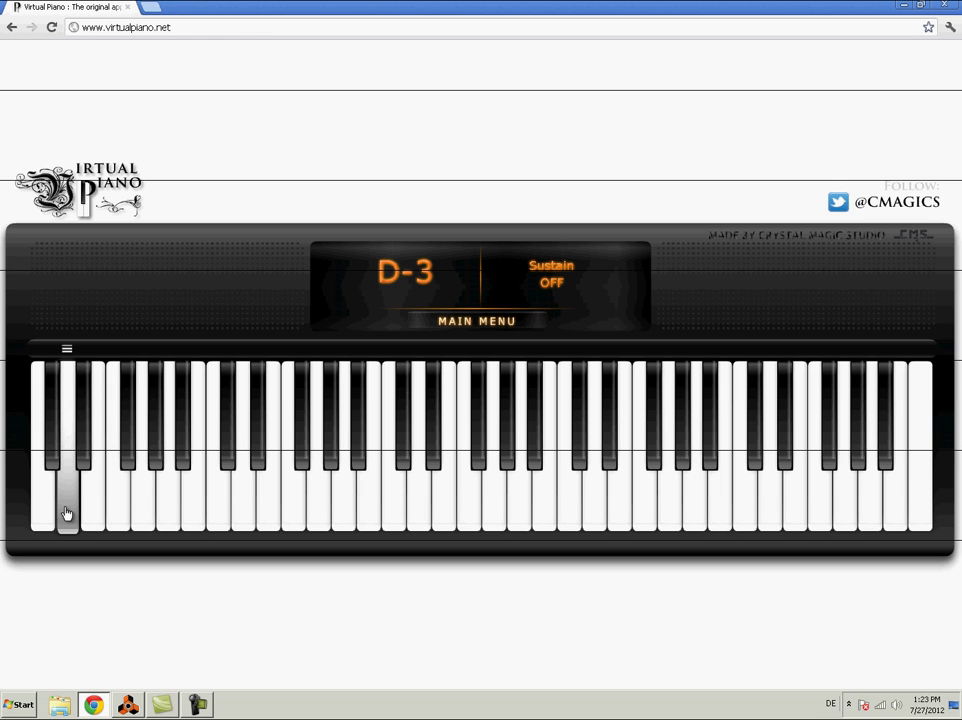
pyautogui.click(117, 511)
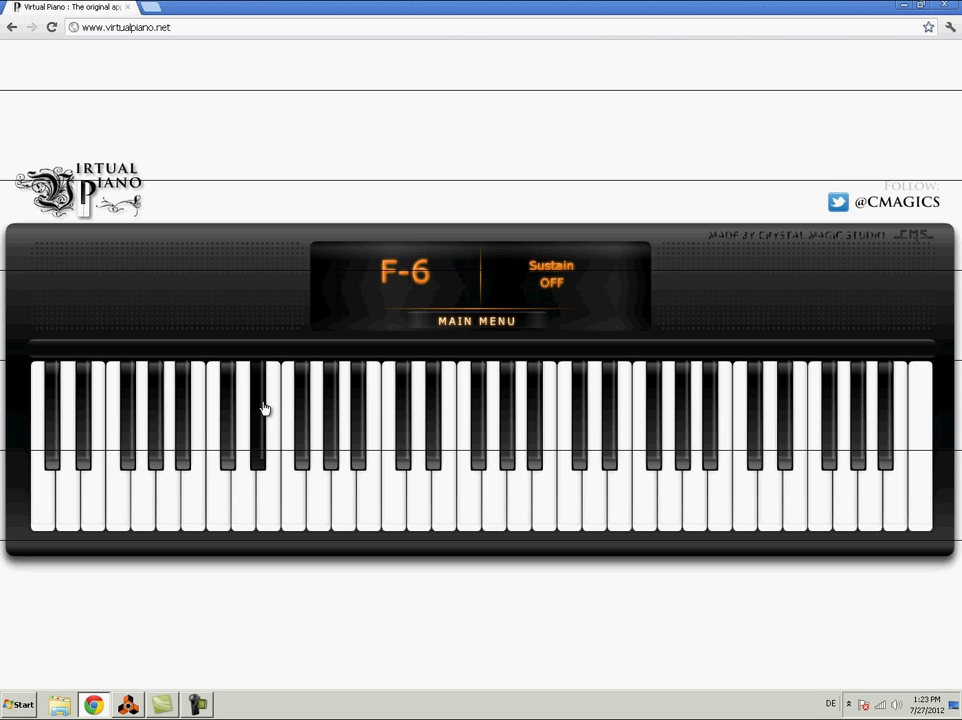
# Step: Switch to Reason and record the melody and bass on the Piano track from bar 4 to bar 13
pyautogui.click(128, 704)
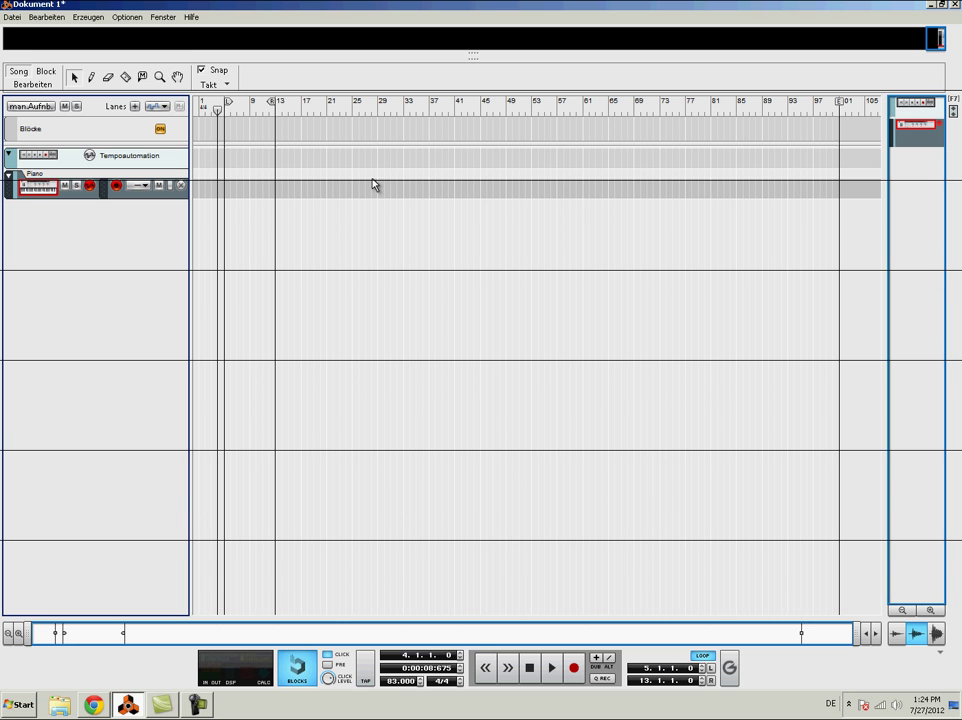
pyautogui.hotkey('ctrl', 'Return')
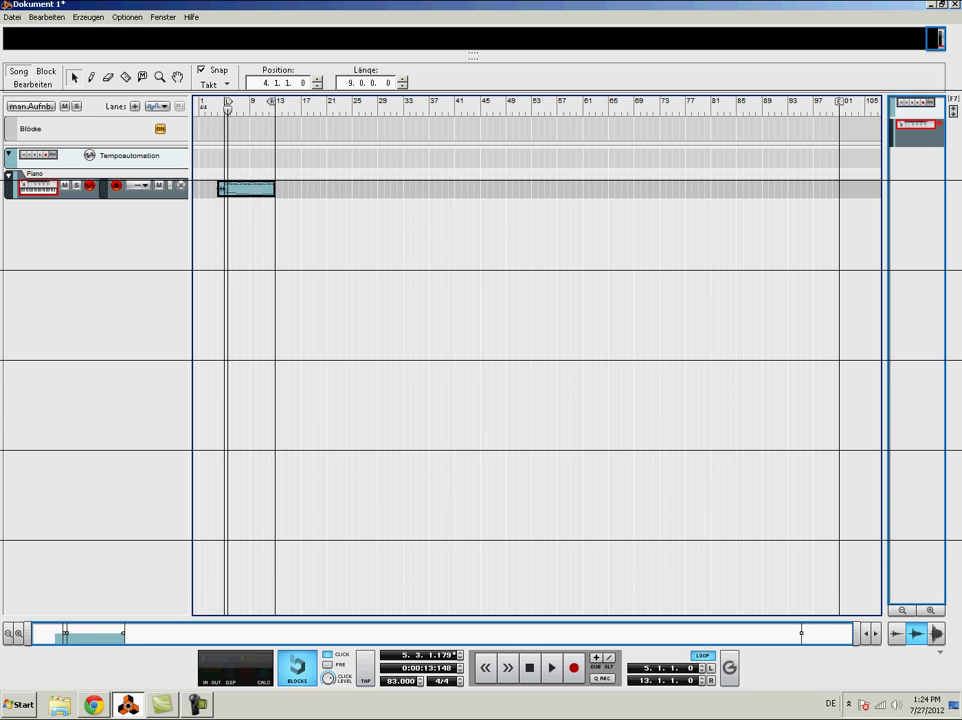
# Step: Open the recorded piano clip for note editing and examine its bass notes and the repeated note under the melody
pyautogui.doubleClick(245, 192)
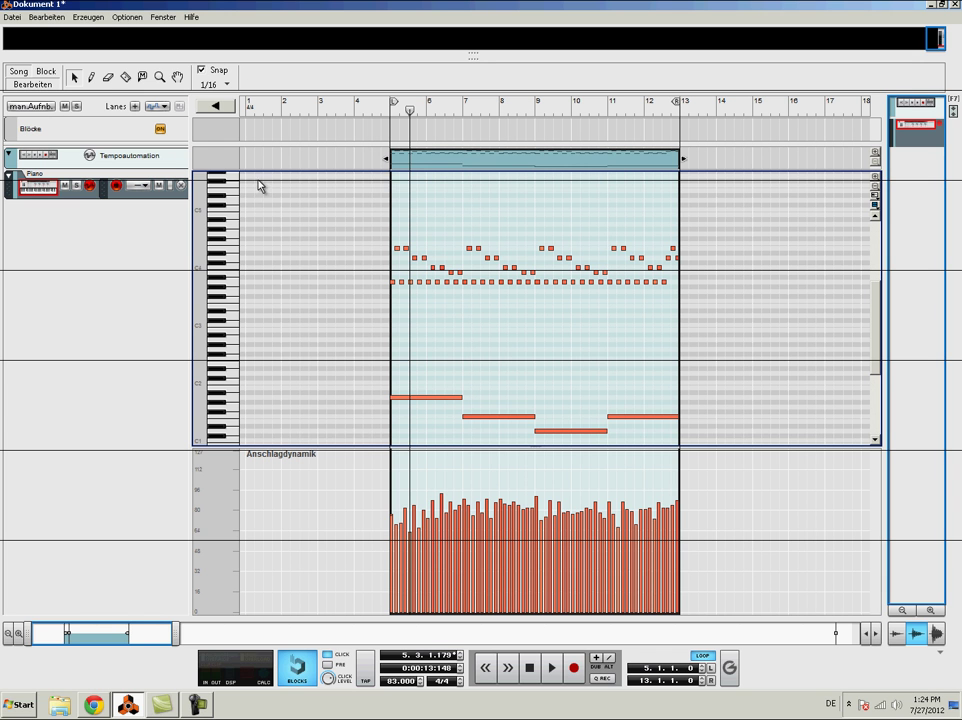
pyautogui.click(239, 430)
pyautogui.click(237, 411)
pyautogui.click(237, 283)
# Step: Switch to the virtual piano in Chrome and play the first melody, alternating A-34 with D-39, C-37 and B-36
pyautogui.click(93, 707)
pyautogui.click(382, 522)
pyautogui.click(404, 517)
pyautogui.click(460, 514)
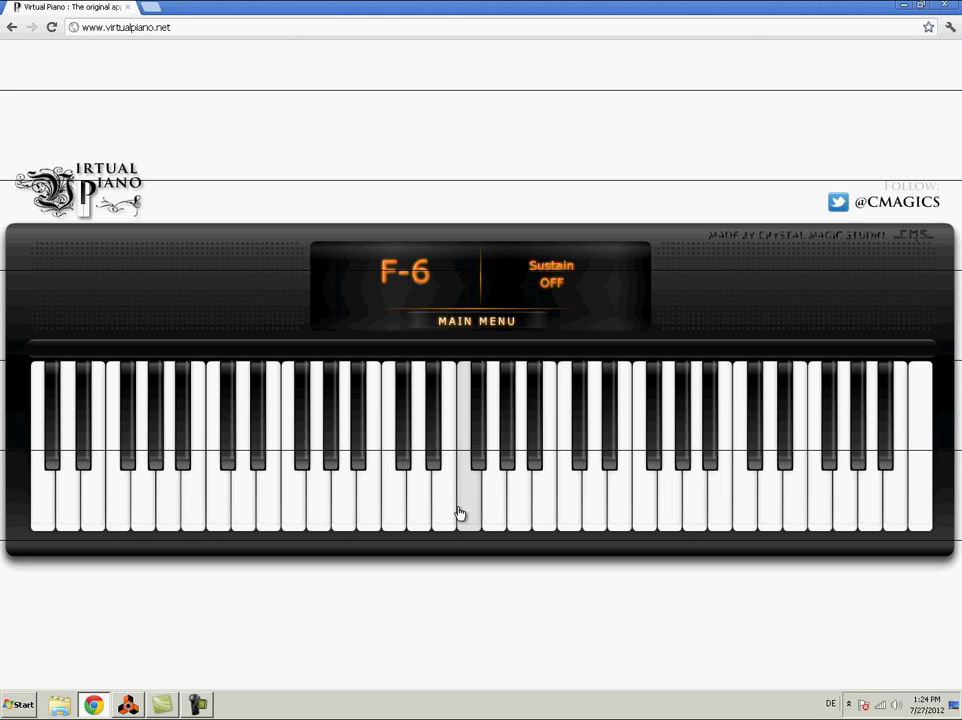
pyautogui.click(520, 507)
pyautogui.press('o')
pyautogui.click(520, 507)
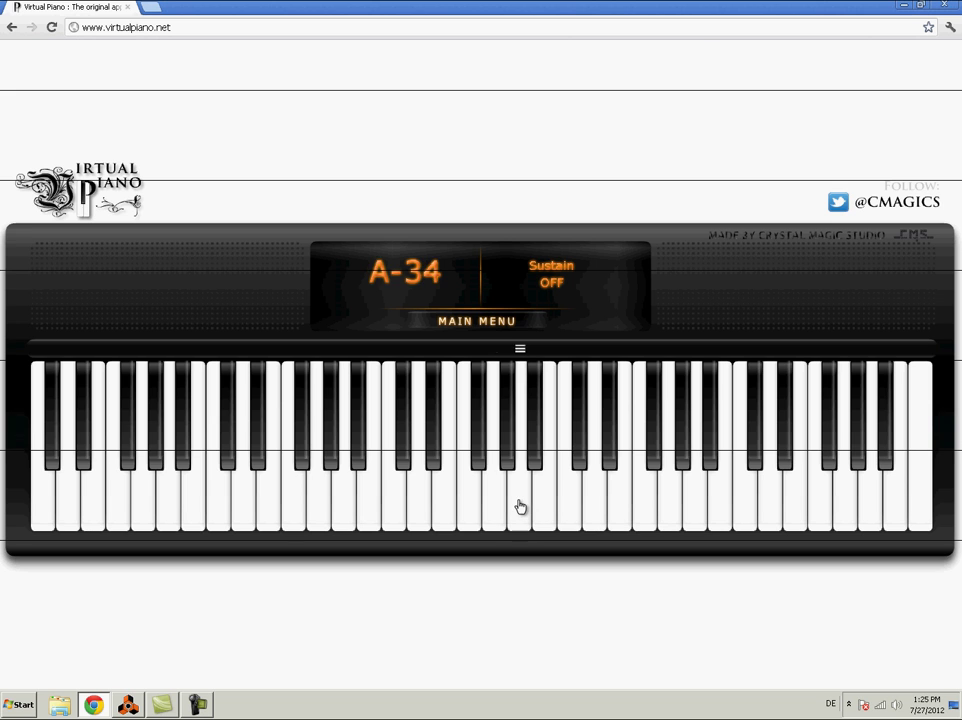
pyautogui.press('d')
pyautogui.click(520, 507)
pyautogui.press('d')
pyautogui.press('d')
pyautogui.click(520, 507)
pyautogui.press('d')
pyautogui.press('p')
pyautogui.press('d')
pyautogui.press('p')
pyautogui.press('s')
pyautogui.press('p')
pyautogui.press('s')
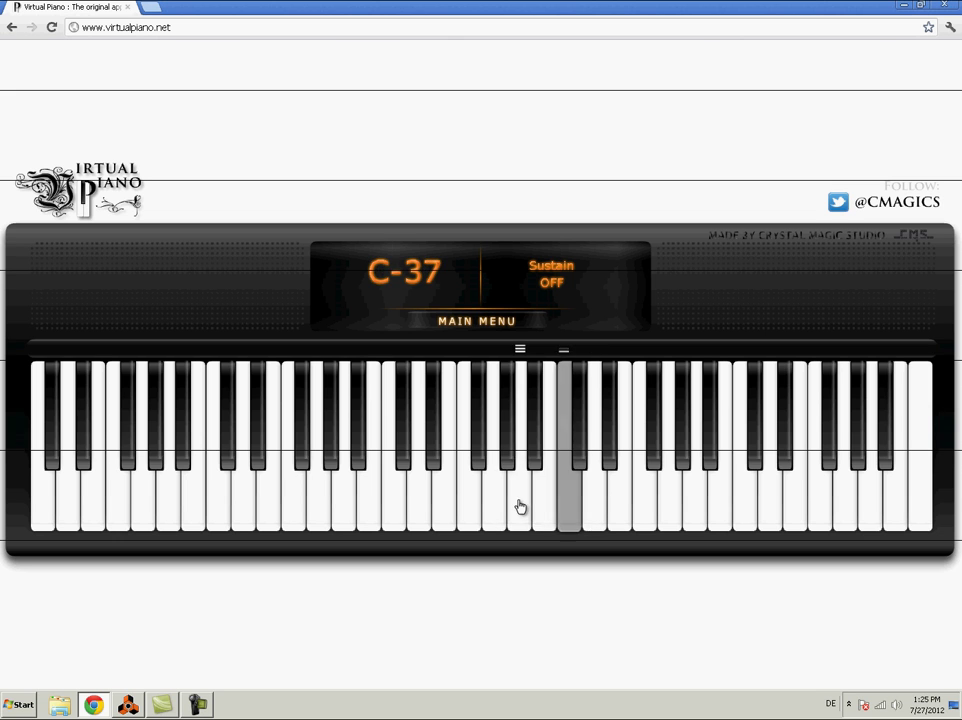
pyautogui.press('p')
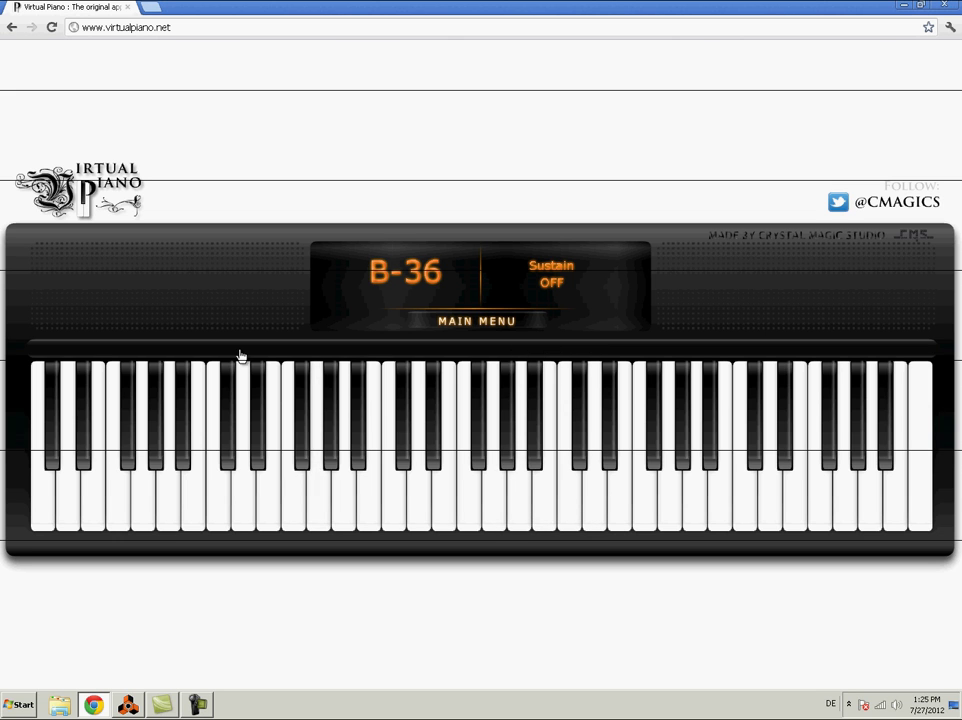
# Step: Switch to Reason, leave the clip's note view for the song arrangement and play back the piano part
pyautogui.click(128, 705)
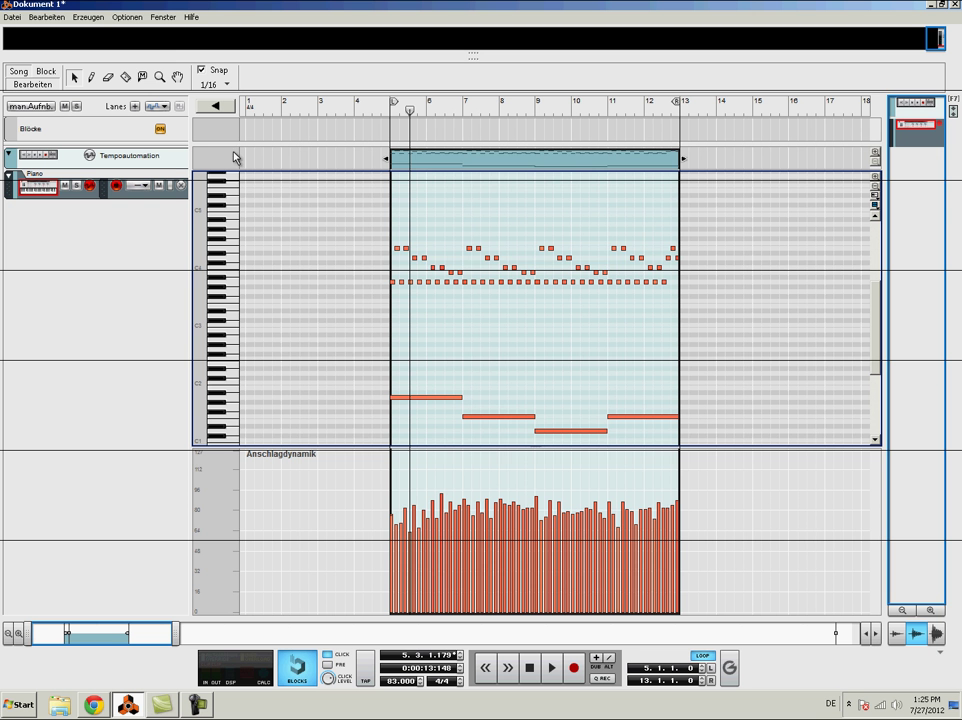
pyautogui.click(22, 93)
pyautogui.press('space')
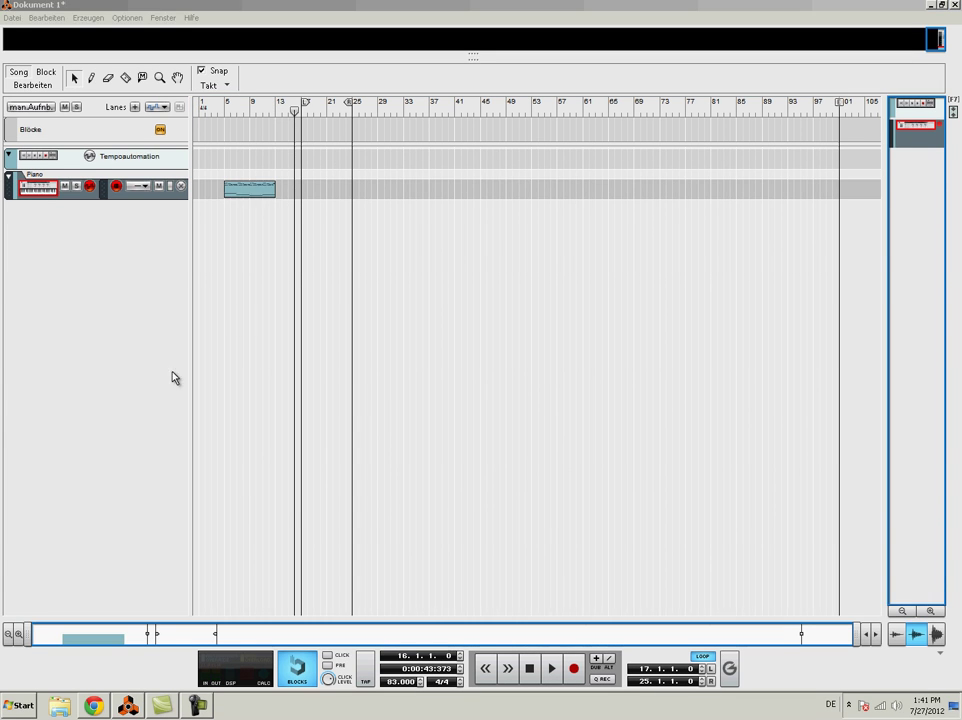
# Step: Turn on the metronome click and record a second clip on the Piano track from bar 16 to bar 25
pyautogui.click(328, 656)
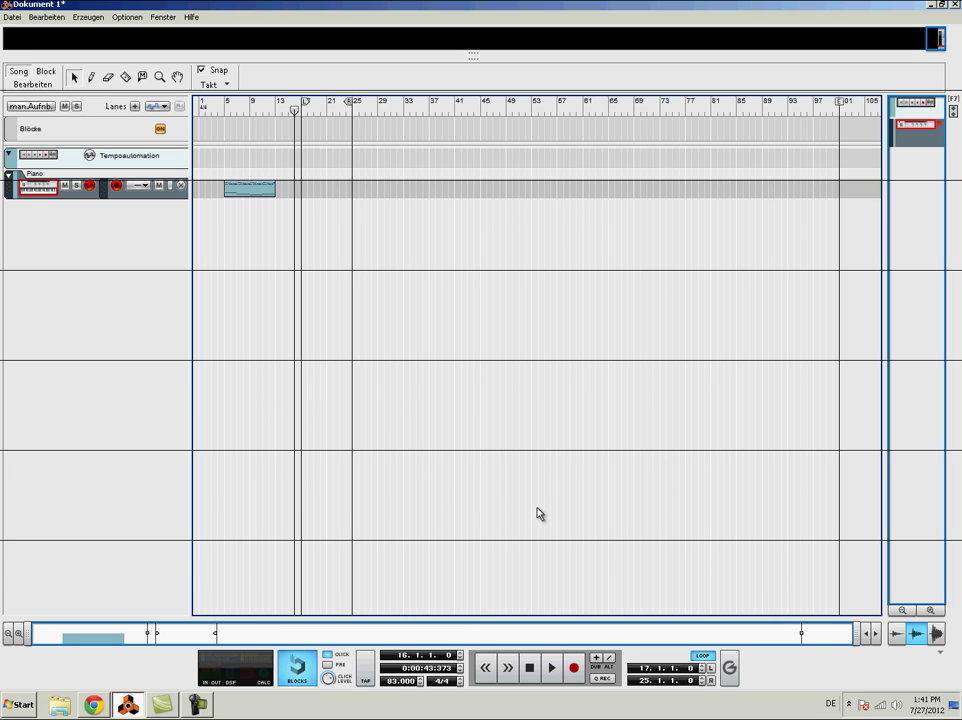
pyautogui.hotkey('ctrl', 'Return')
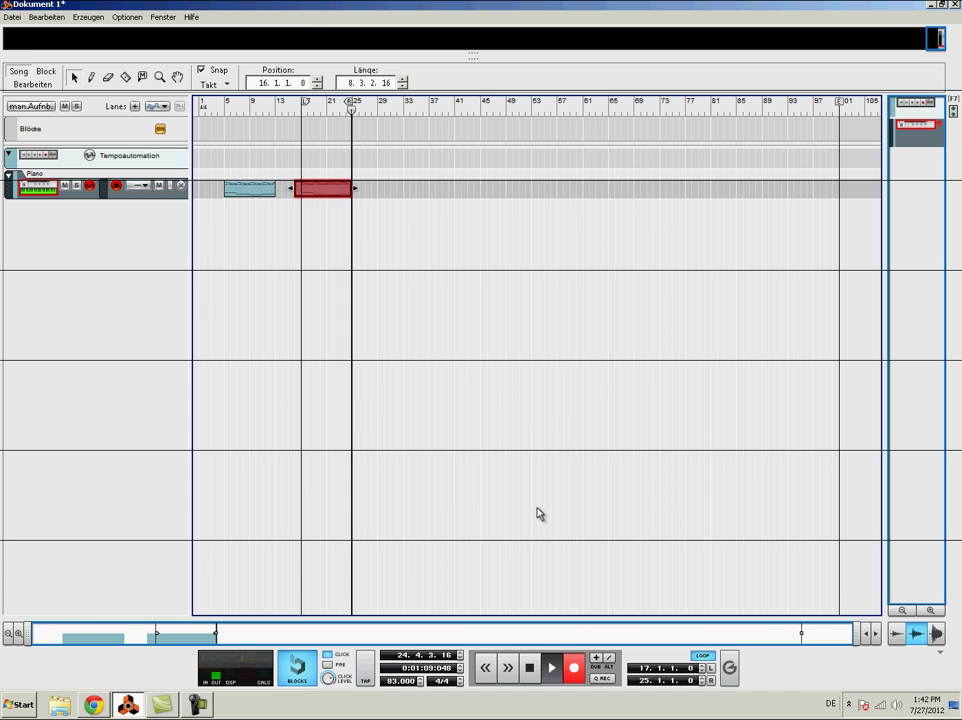
pyautogui.press('space')
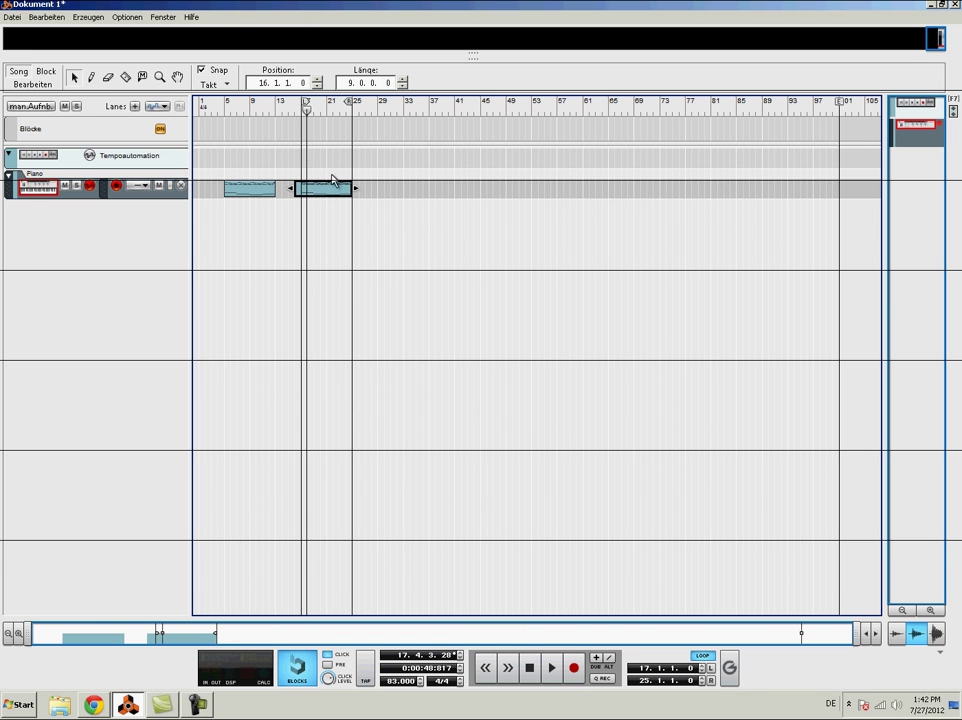
# Step: Trim the start of the second piano clip to bar 17 and play the clip back
pyautogui.press('space')
pyautogui.moveTo(291, 188); pyautogui.dragTo(304, 190)
pyautogui.press('space')
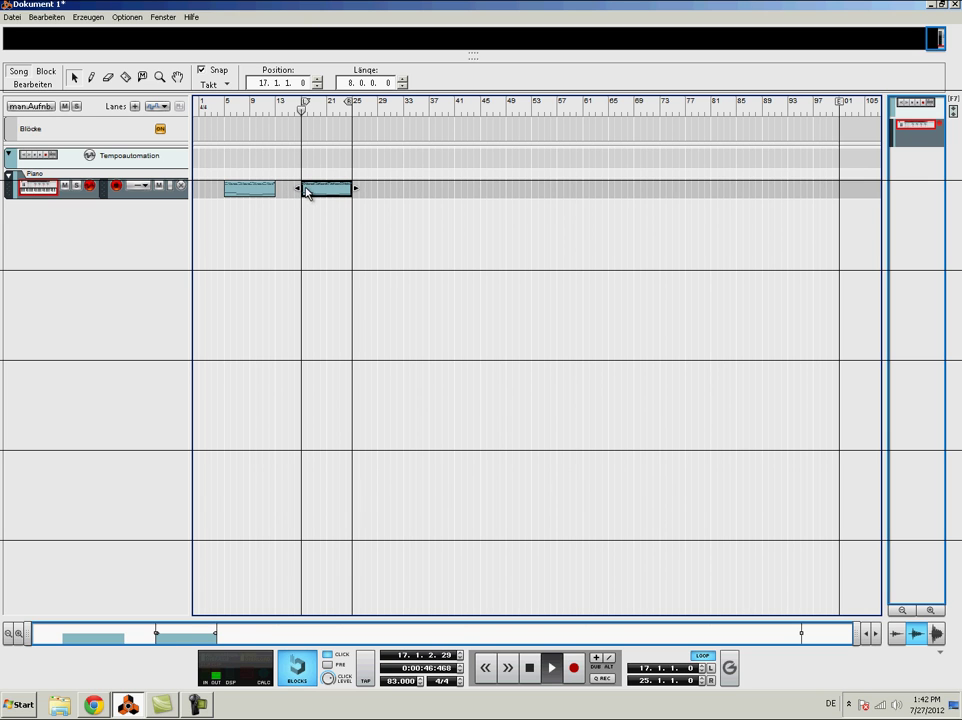
pyautogui.click(401, 222)
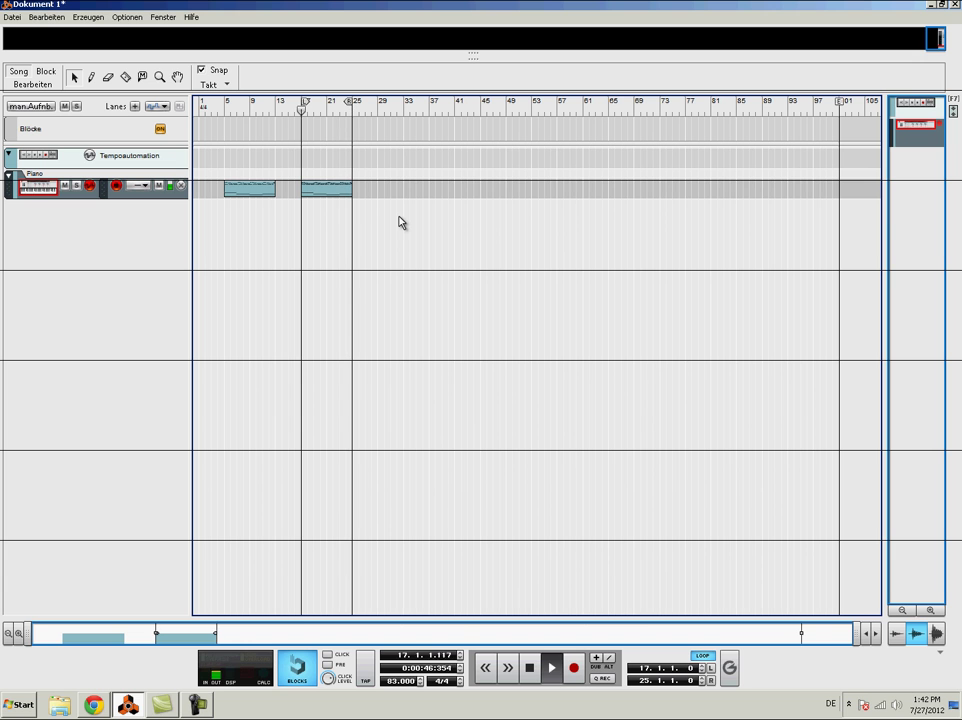
pyautogui.click(303, 111)
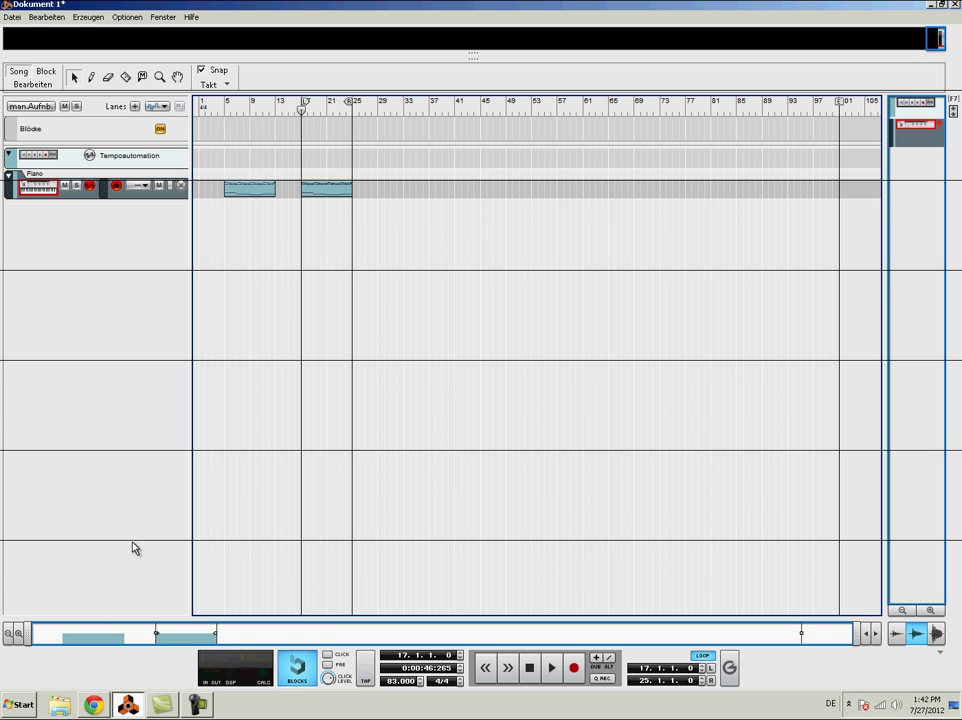
# Step: Switch to the virtual piano in Chrome and play the second melody using E-41, D-39, C-37, B-36 and A-34
pyautogui.click(94, 707)
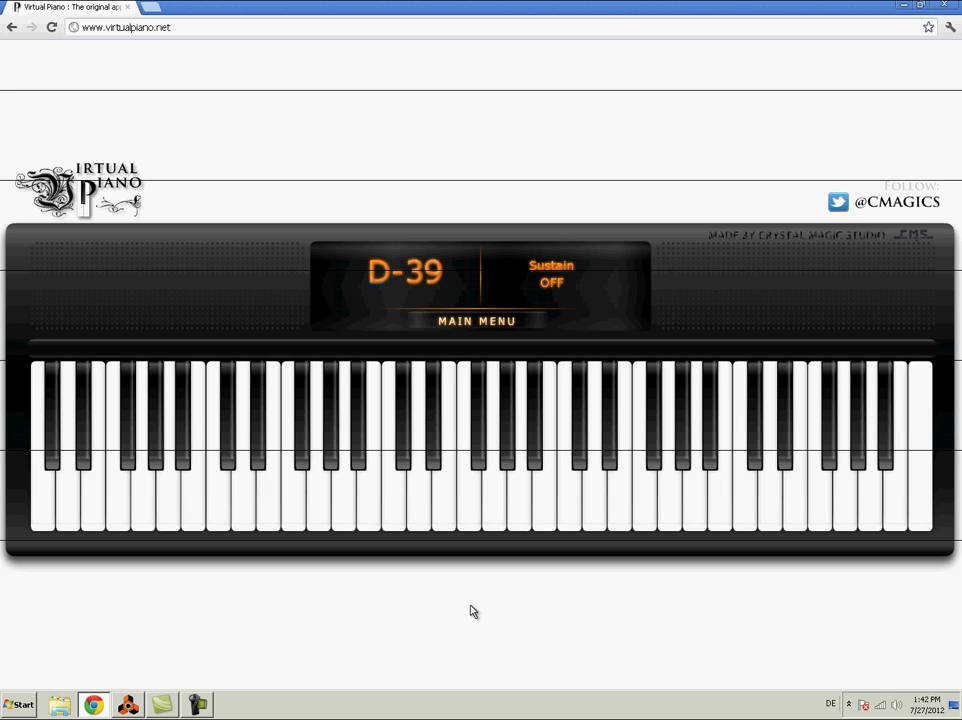
pyautogui.press('f')
pyautogui.press('p')
pyautogui.press('d')
pyautogui.press('f')
pyautogui.press('p')
pyautogui.press('d')
pyautogui.press('f')
pyautogui.press('p')
pyautogui.press('s')
pyautogui.press('d')
pyautogui.press('p')
pyautogui.press('p')
pyautogui.press('s')
pyautogui.press('a')
pyautogui.press('p')
pyautogui.press('d')
pyautogui.press('s')
pyautogui.press('d')
# Step: Play the mid-range note F-30, the D below it and F-30 again
pyautogui.click(465, 525)
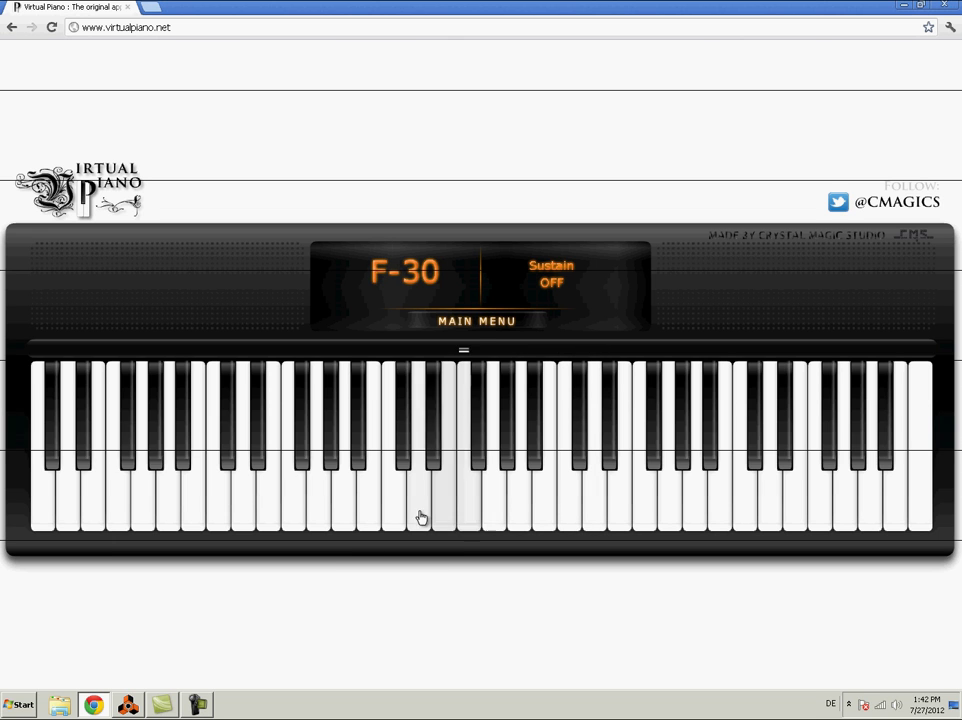
pyautogui.click(423, 515)
pyautogui.click(468, 523)
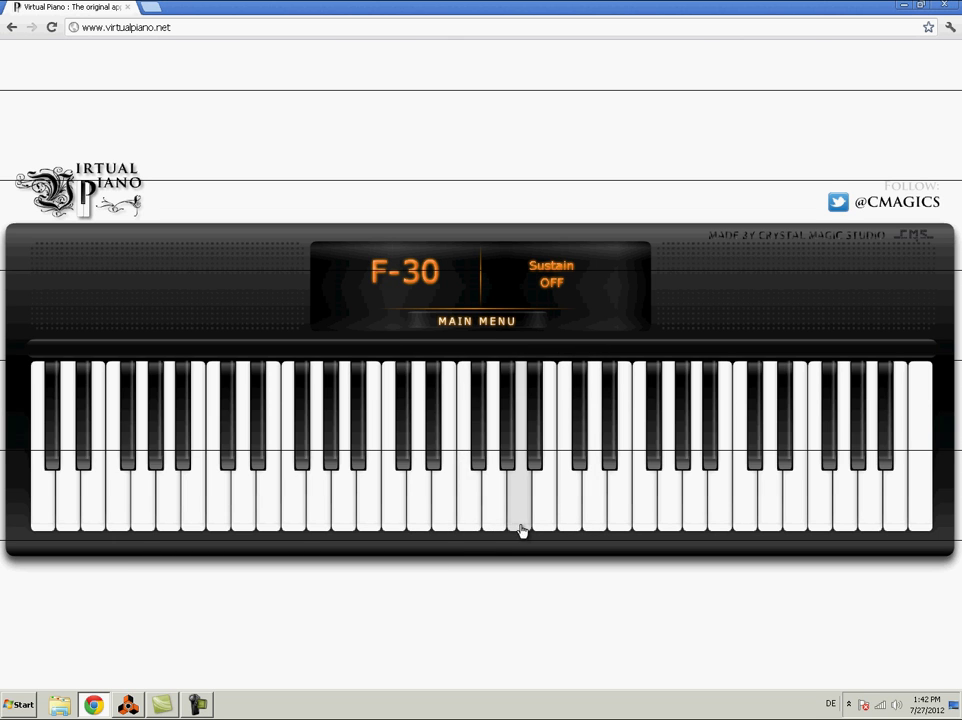
# Step: Play the low bass line A-10, F-6, D-3 and F-6, and switch back to Reason
pyautogui.click(165, 513)
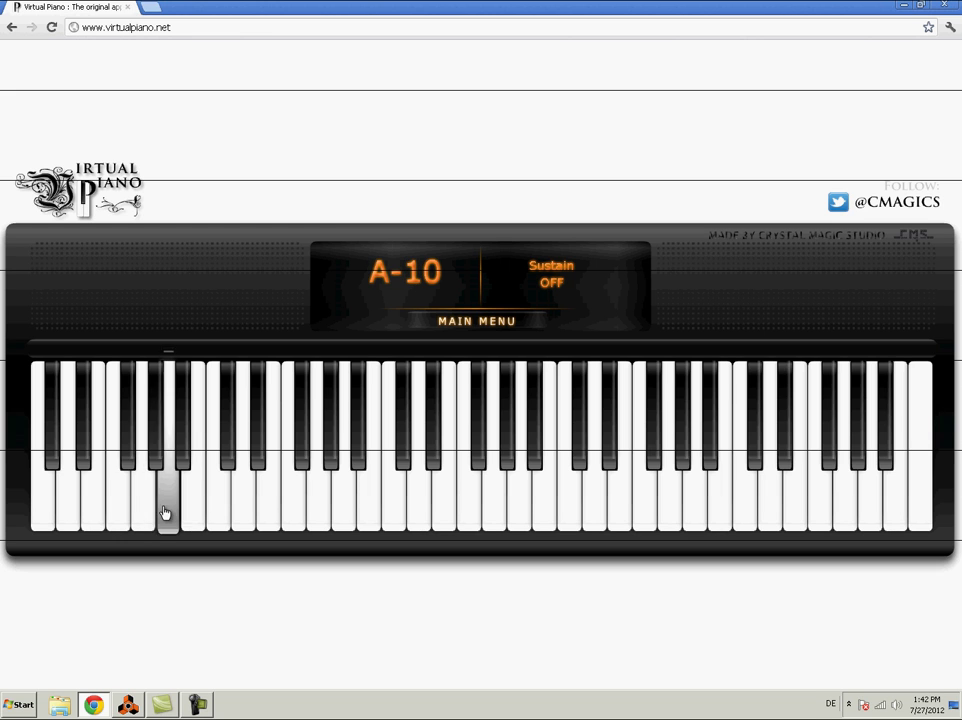
pyautogui.click(118, 509)
pyautogui.click(118, 509)
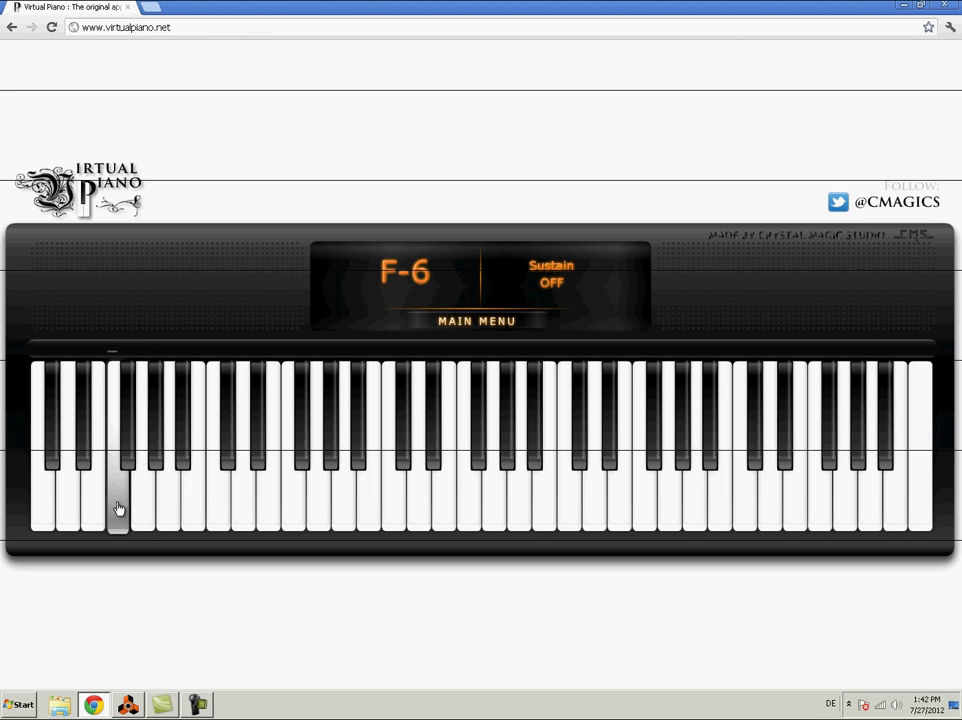
pyautogui.click(73, 507)
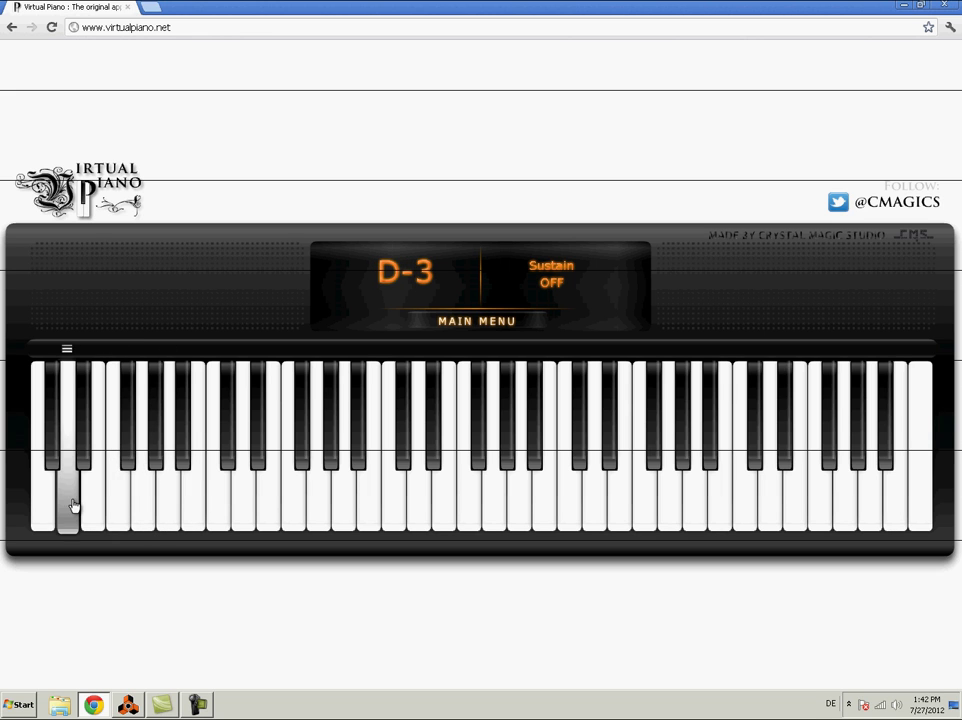
pyautogui.click(119, 505)
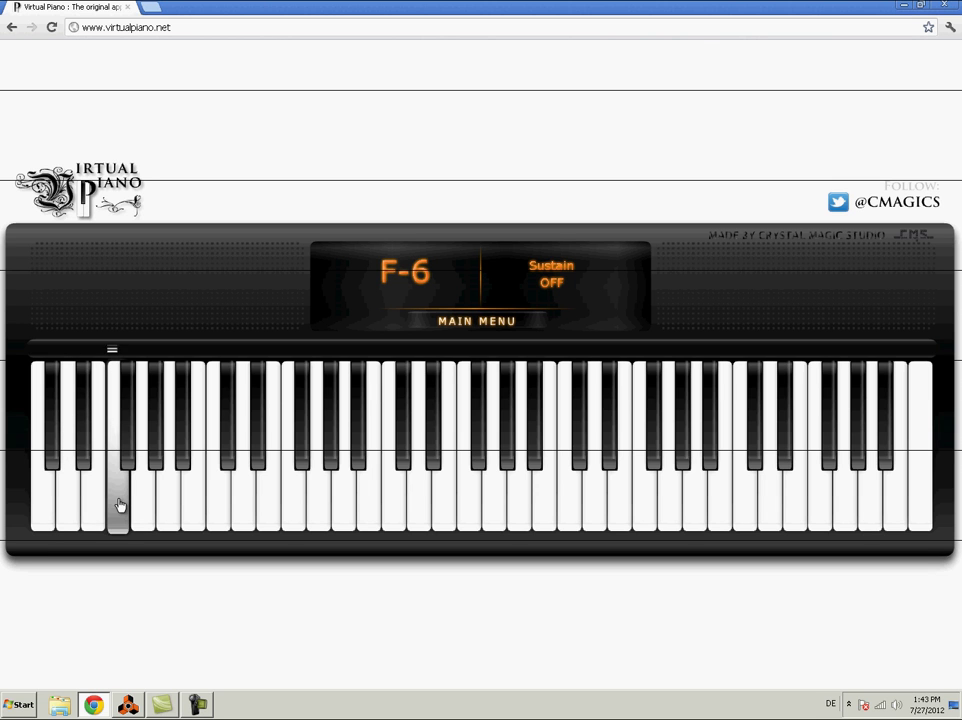
pyautogui.click(132, 707)
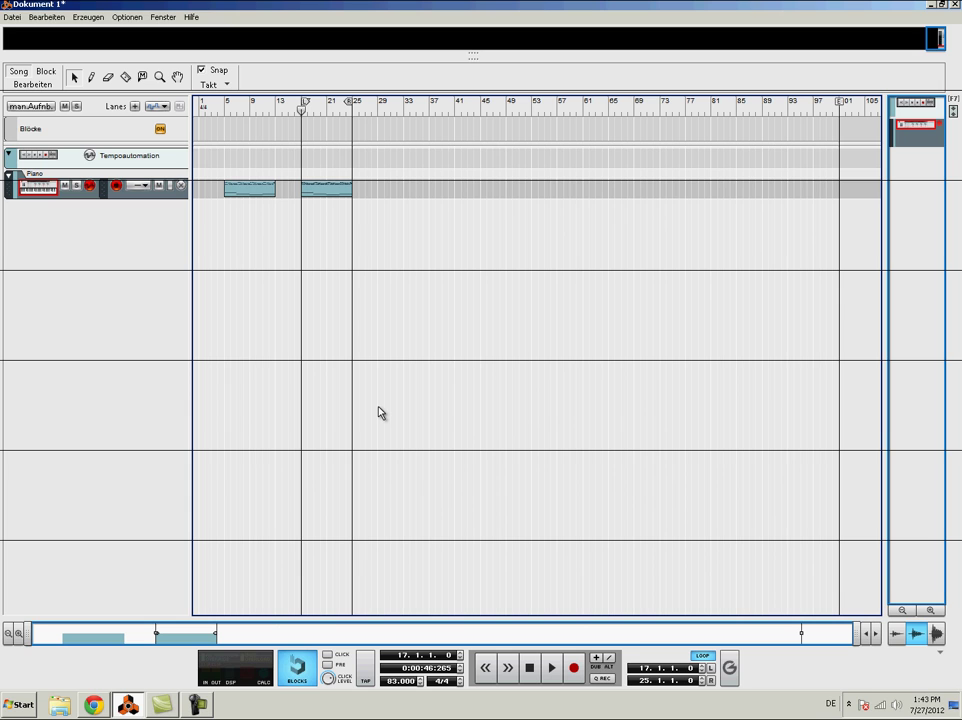